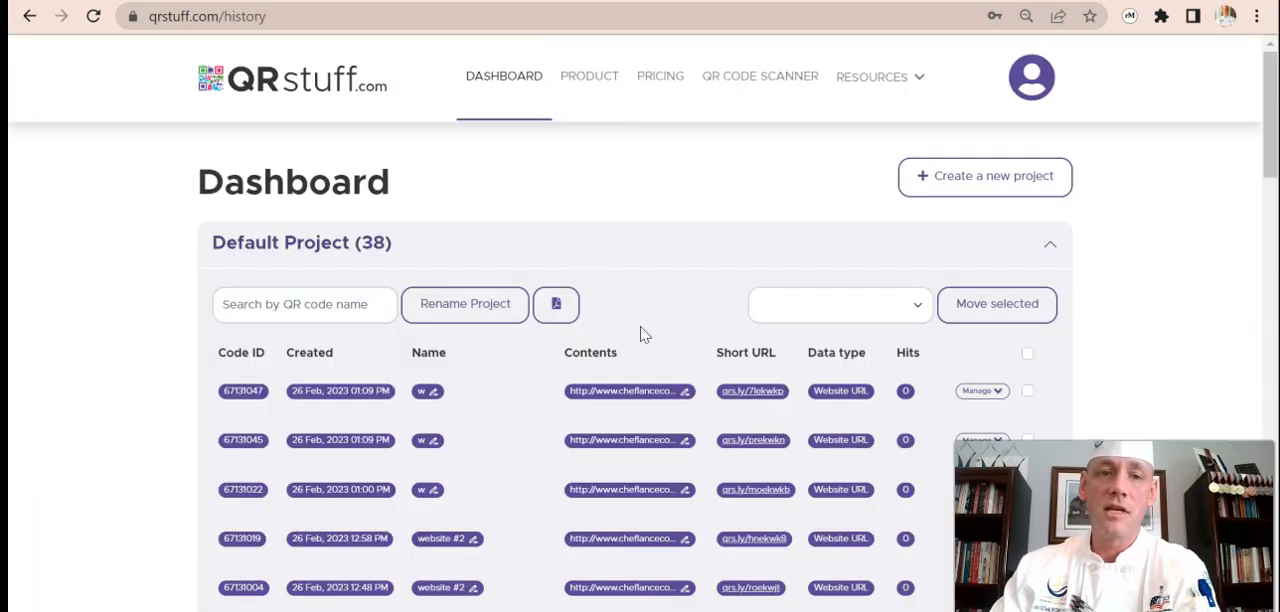
Look through the saved QR codes in the dashboard history and expand the management options of the Quick Dry Cured Faroe YouTube code.
scroll(640, 331, "down", 5)
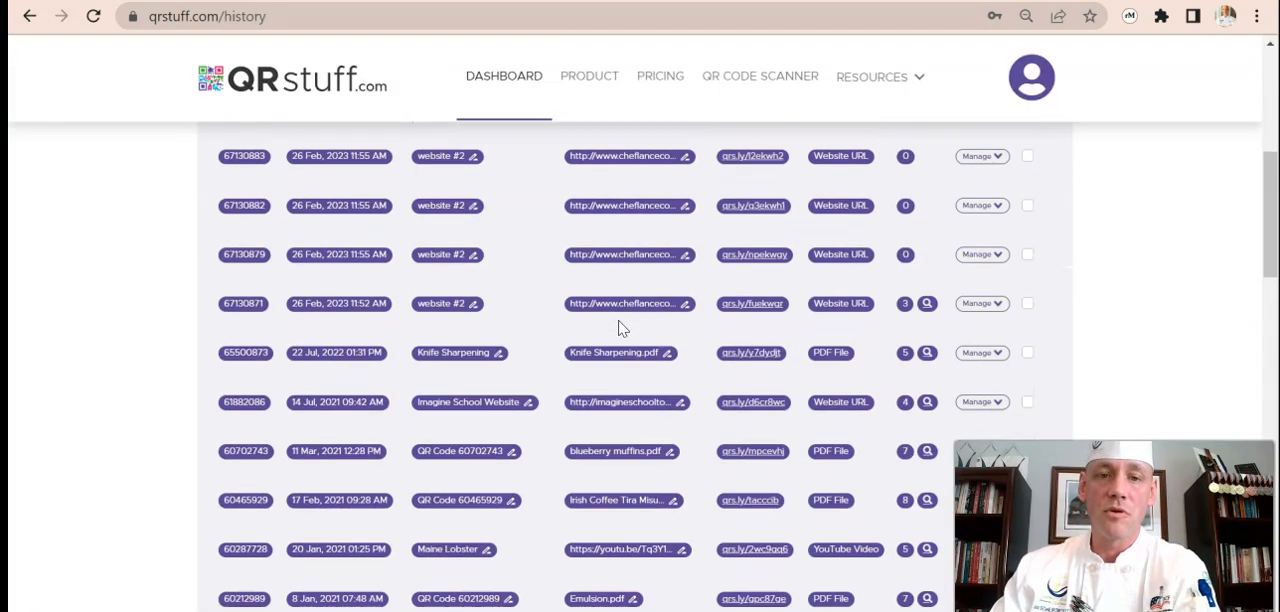
scroll(625, 335, "down", 15)
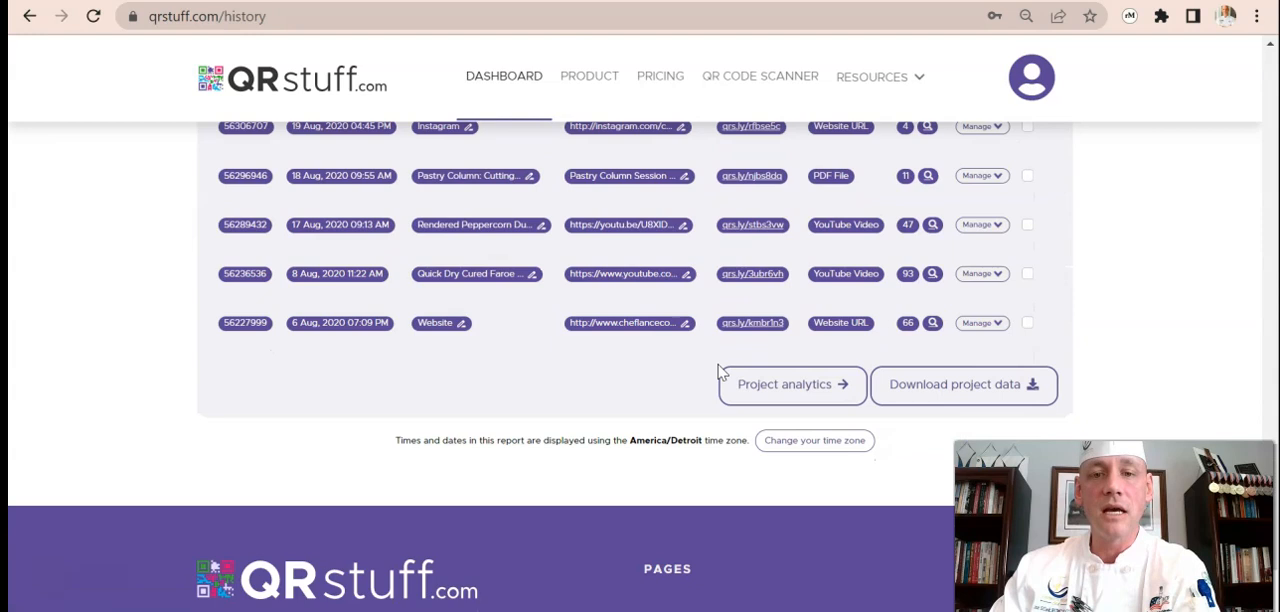
left_click(979, 273)
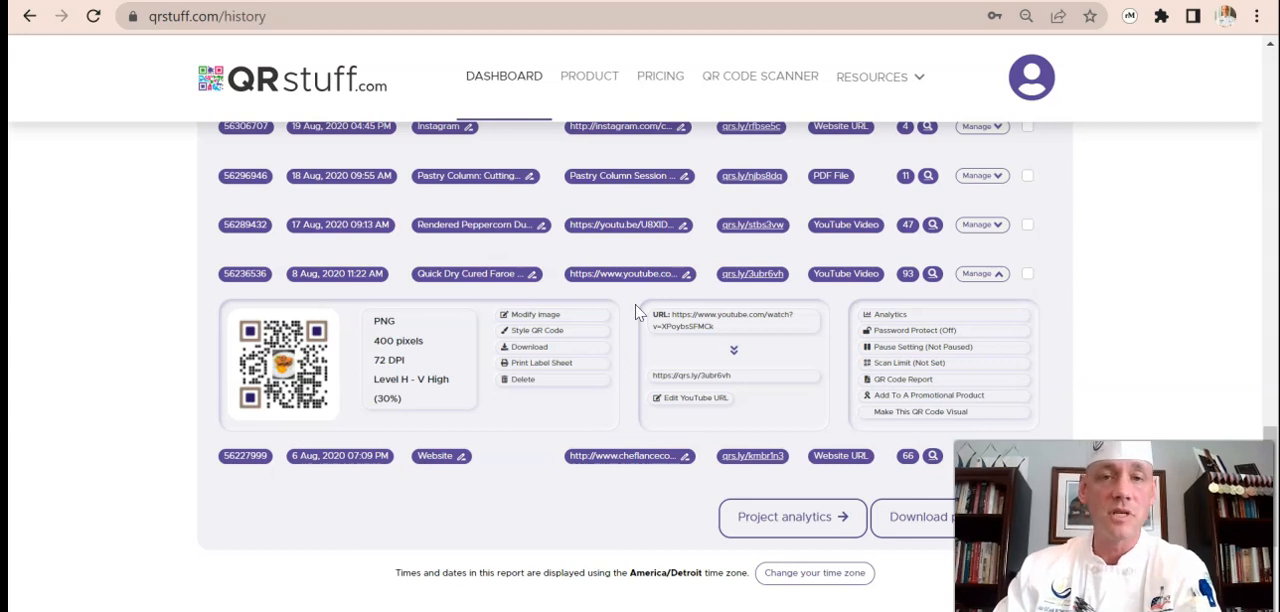
Open the QR code generator and choose Website URL as the data type.
left_click(686, 1)
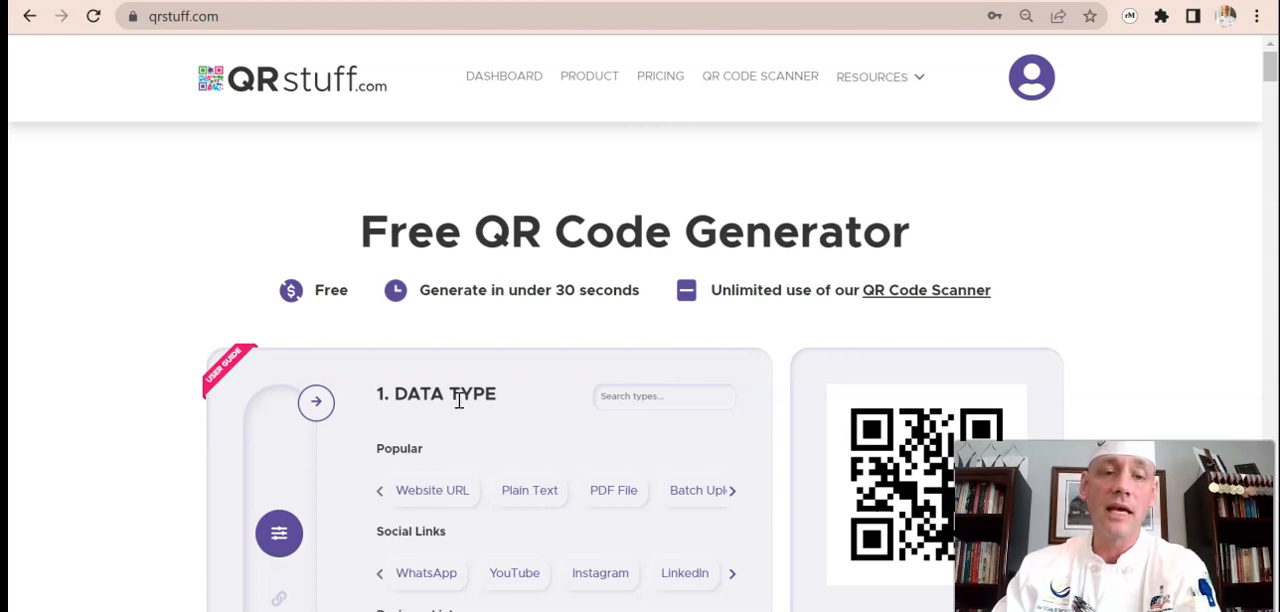
left_click(445, 494)
scroll(445, 494, "down", 2)
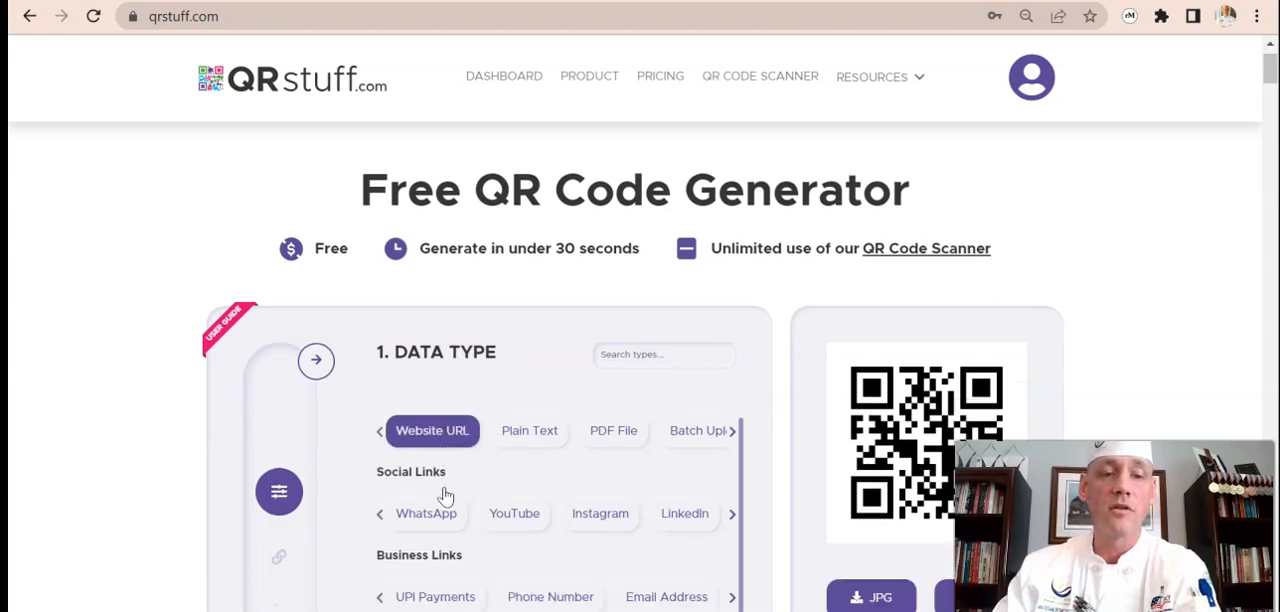
scroll(527, 540, "down", 2)
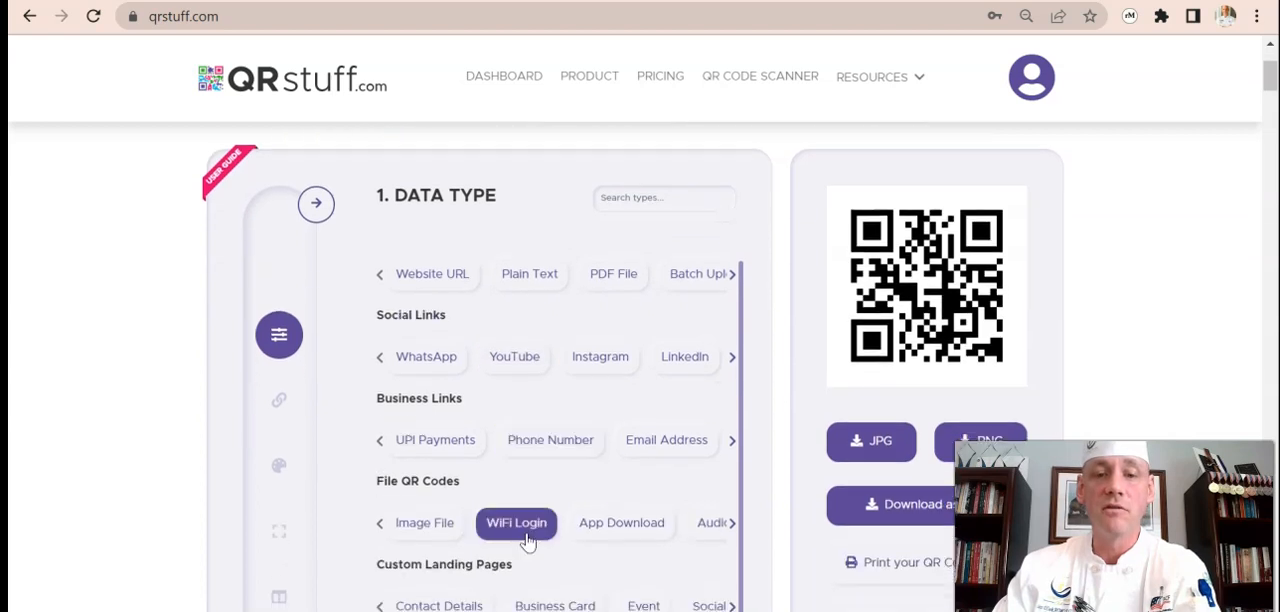
left_click(450, 281)
type("www.cheflancecook.com")
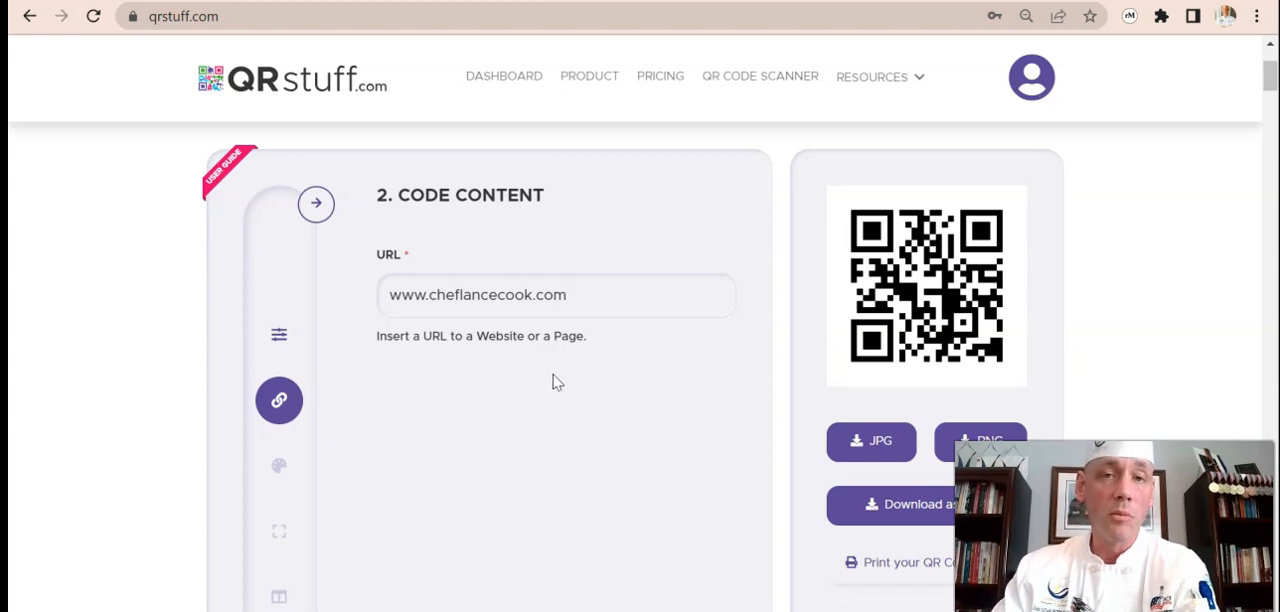
scroll(680, 480, "down", 2)
left_click(704, 525)
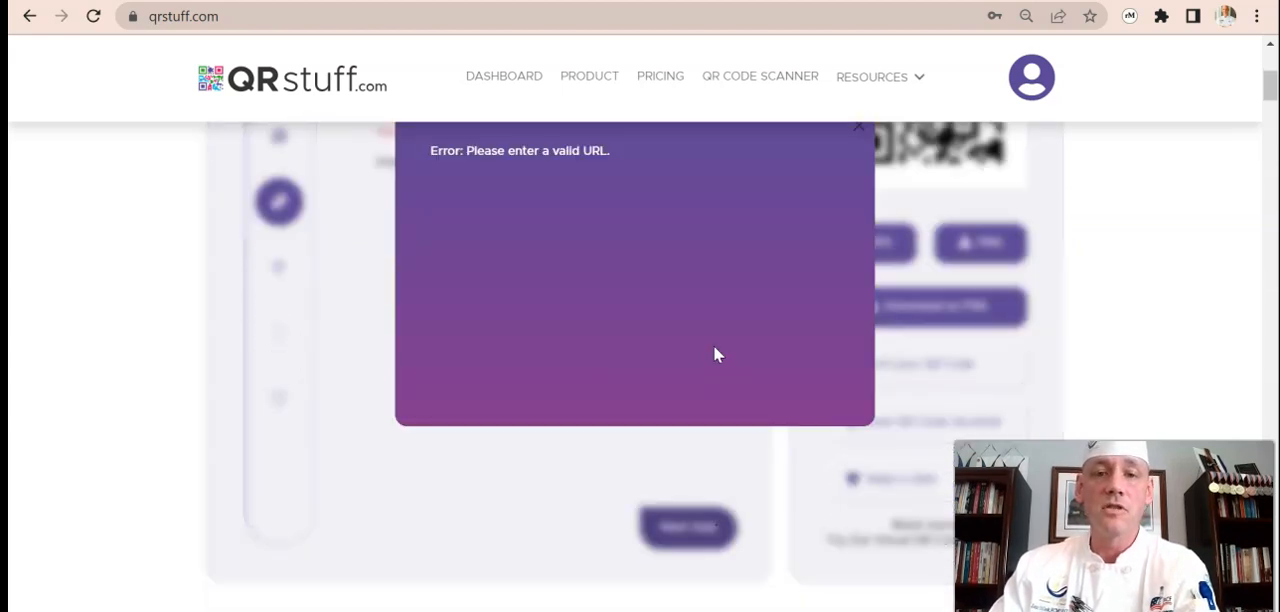
scroll(770, 378, "up", 1)
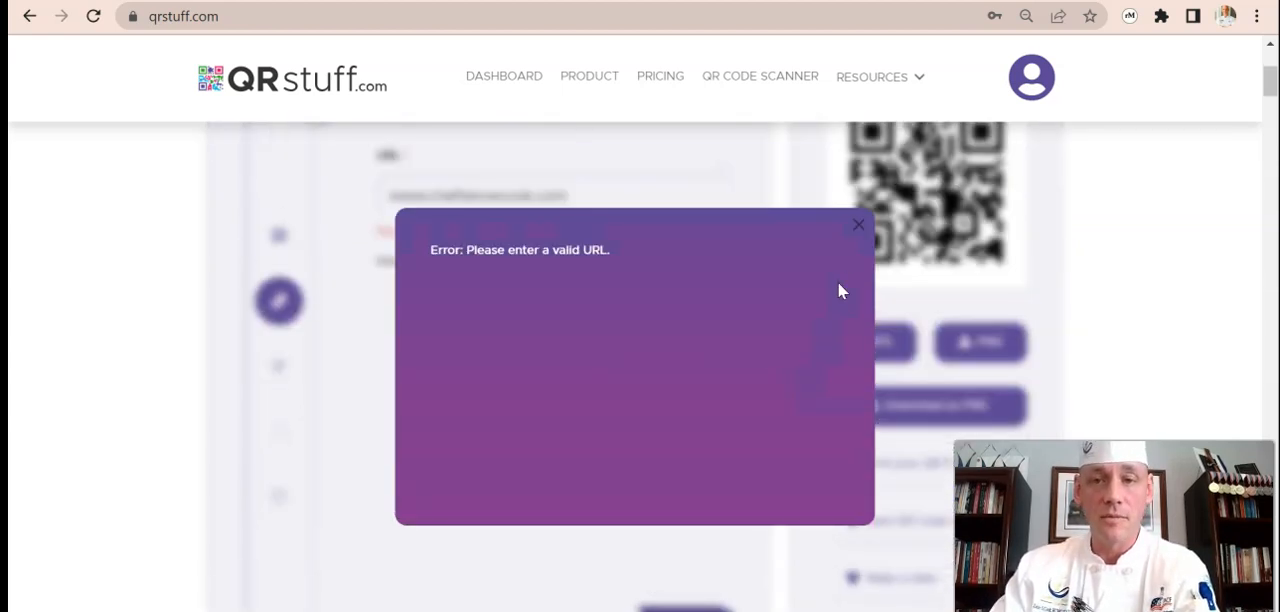
left_click(862, 226)
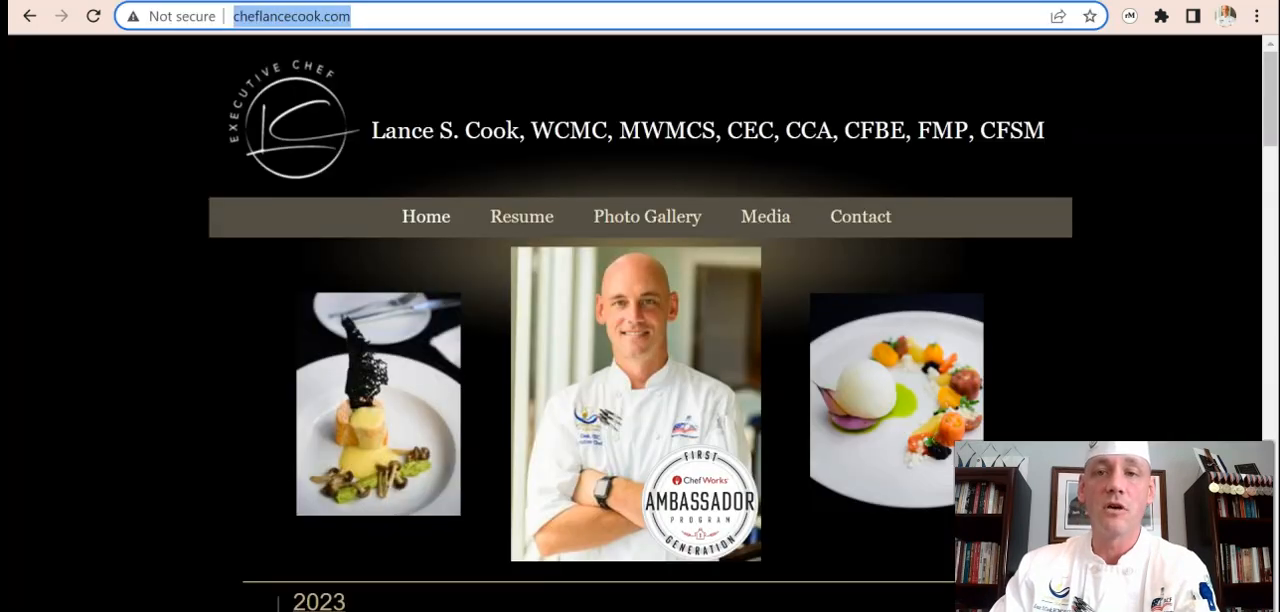
Replace the code's URL with the full address copied from the chef's open website and continue to the styling options.
right_click(280, 14)
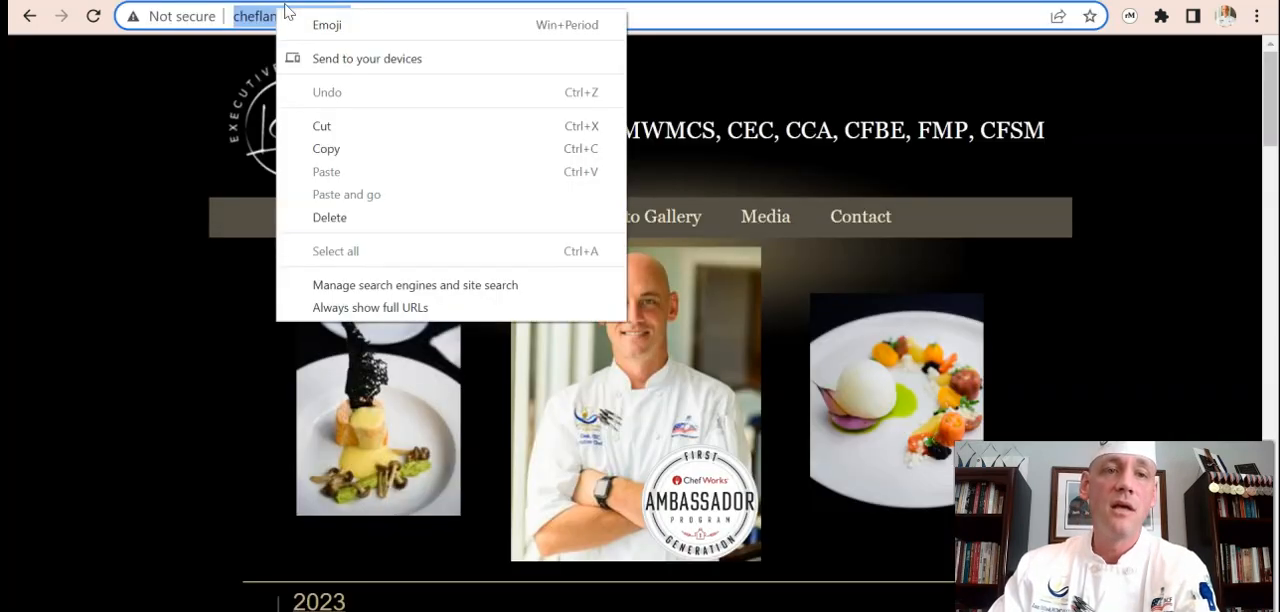
left_click(326, 149)
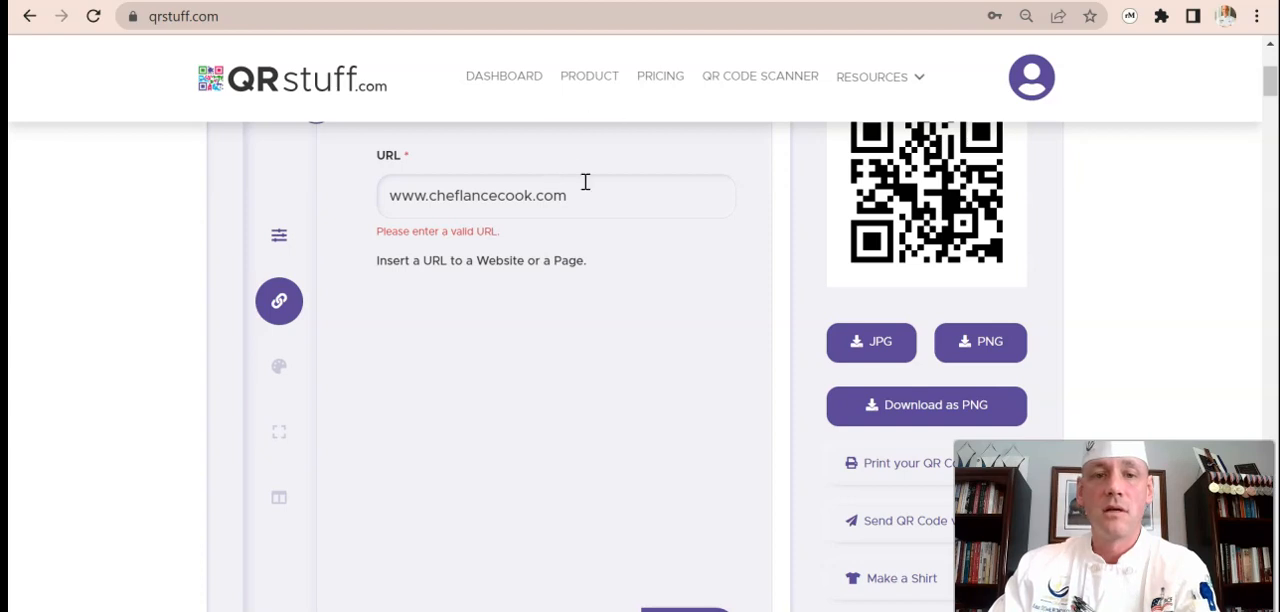
left_click_drag(578, 195, 388, 195)
key("ctrl+c")
right_click(442, 202)
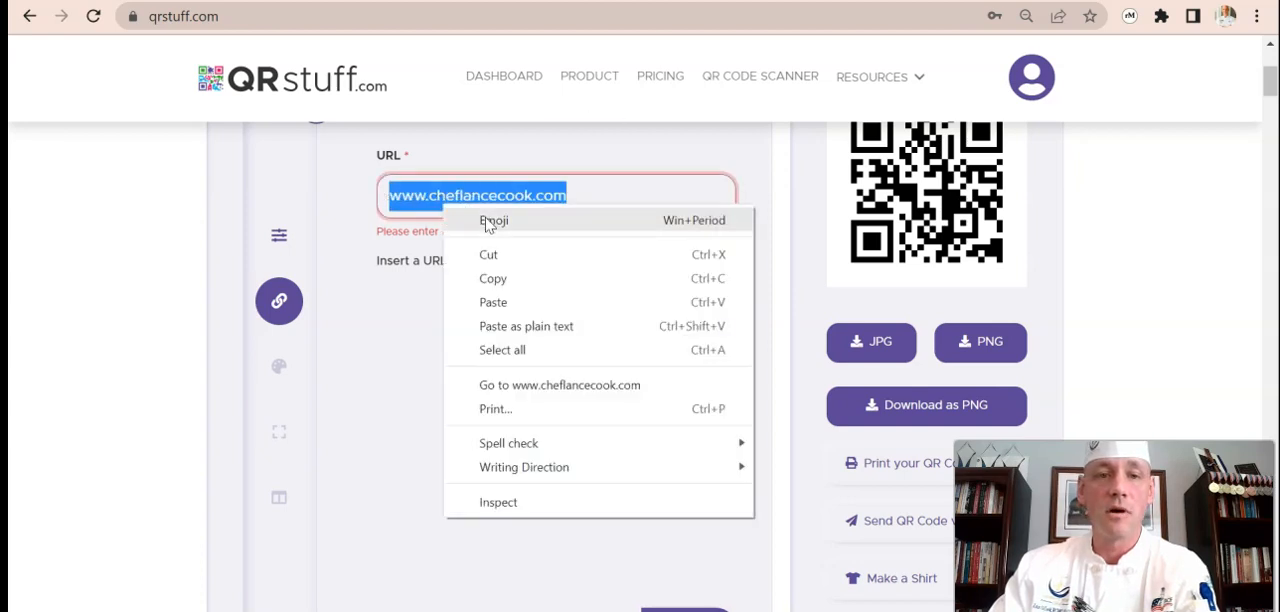
left_click(493, 298)
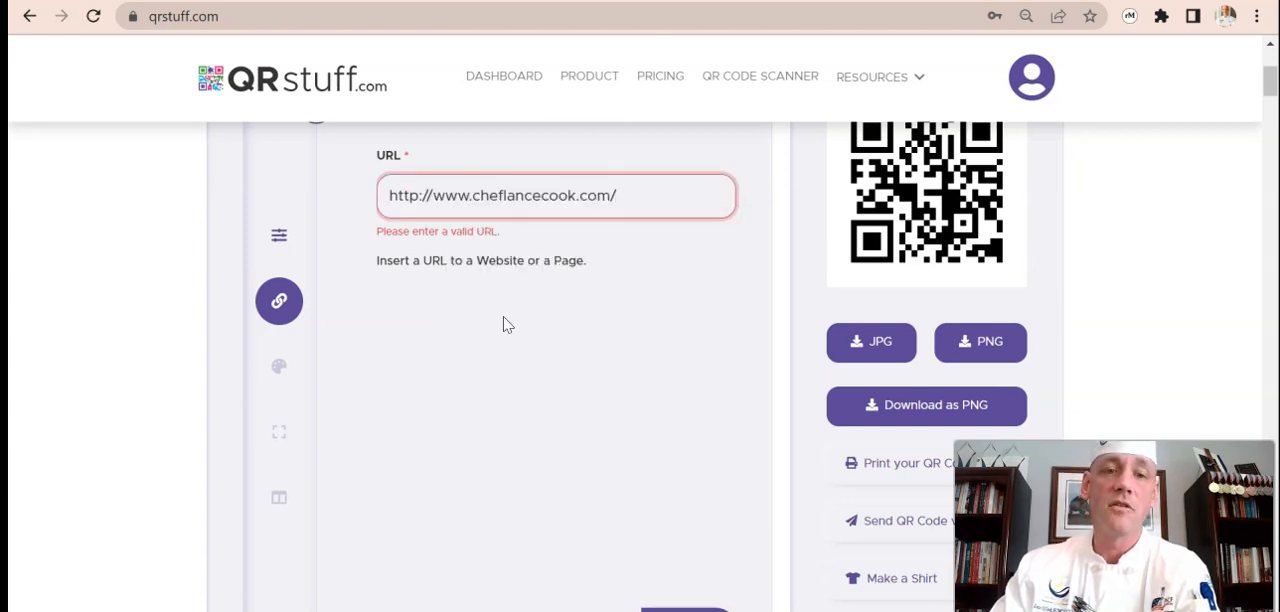
scroll(620, 425, "down", 1)
left_click(703, 538)
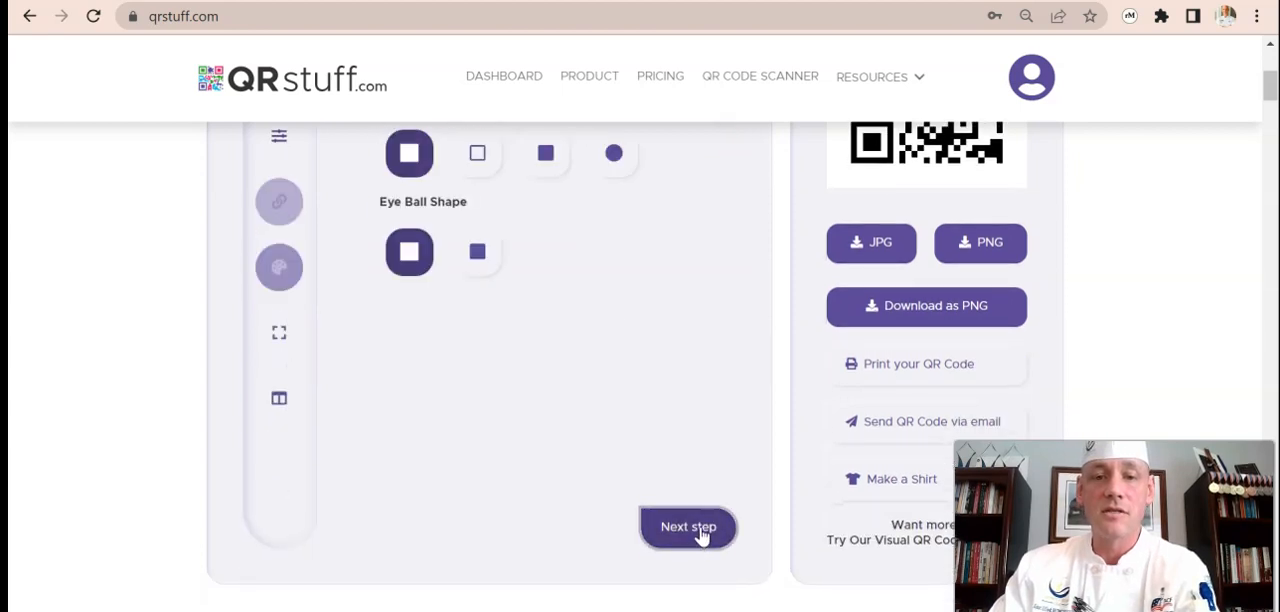
Style the QR code with the circular module shape and the blue colour preset.
scroll(657, 450, "up", 1)
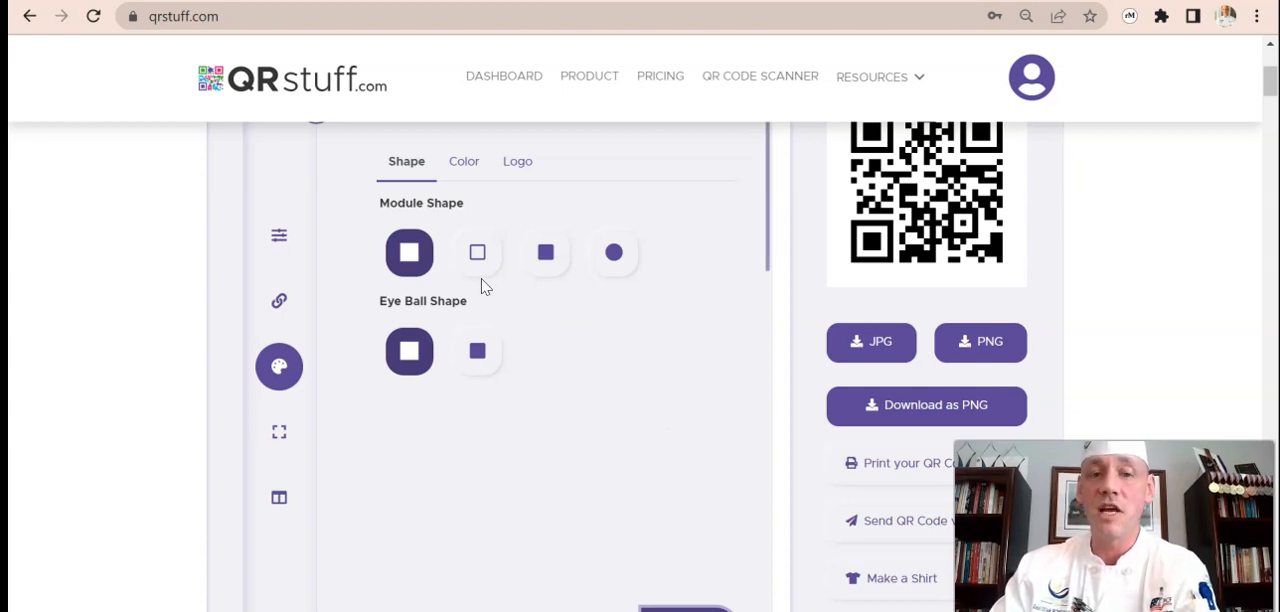
left_click(613, 252)
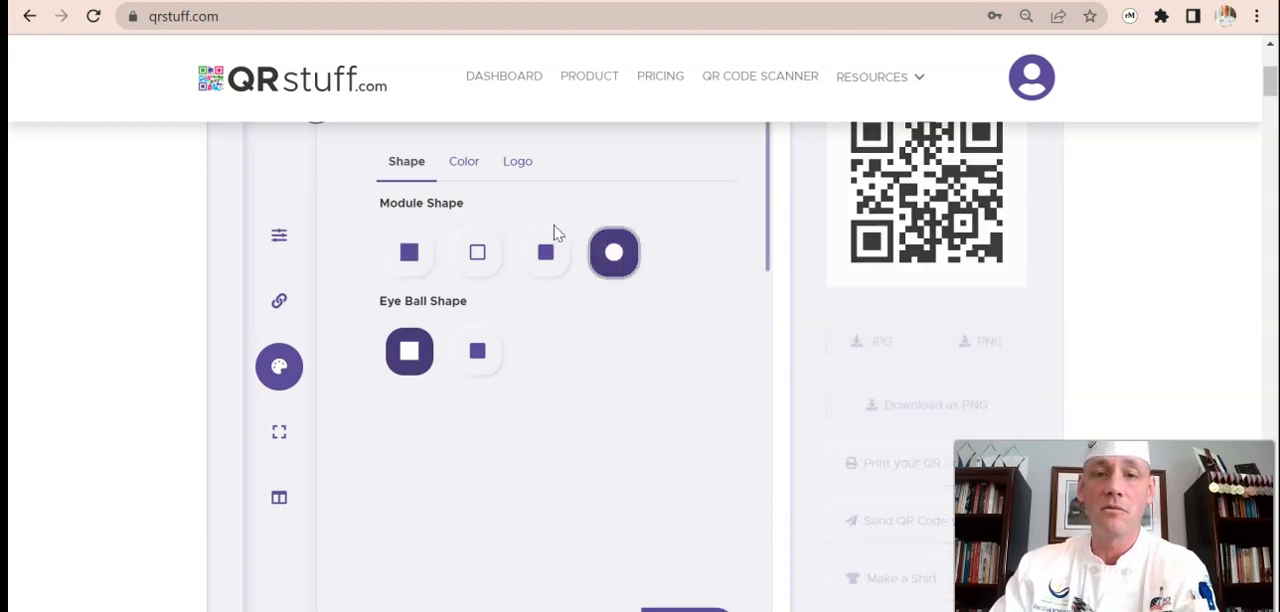
left_click(463, 163)
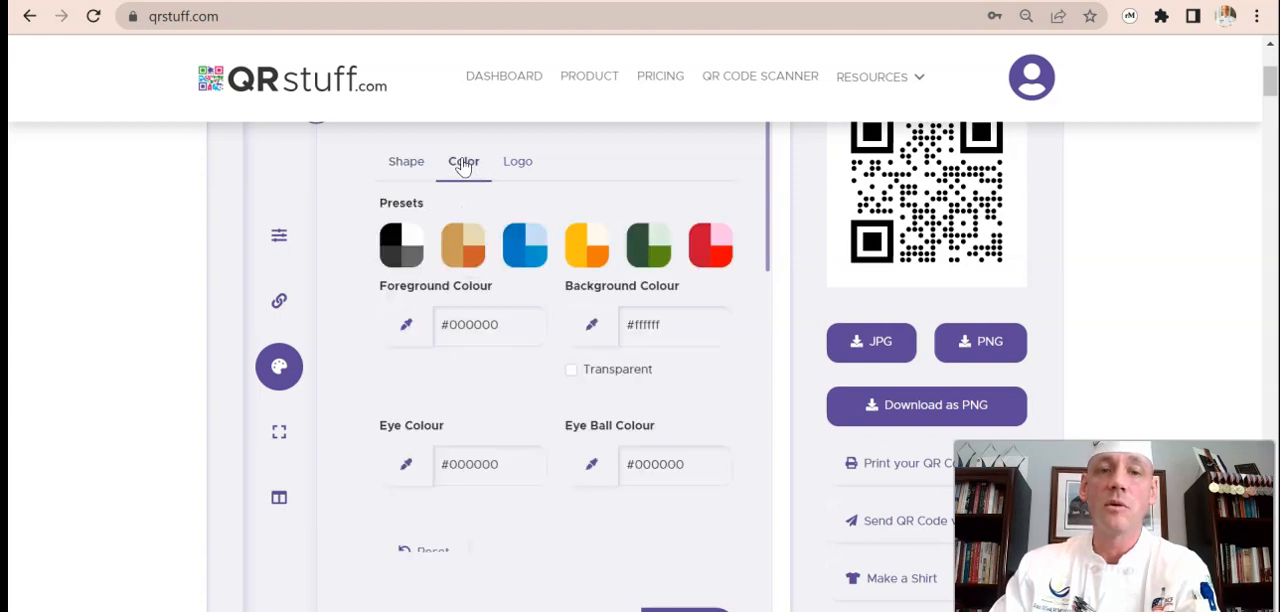
left_click(531, 254)
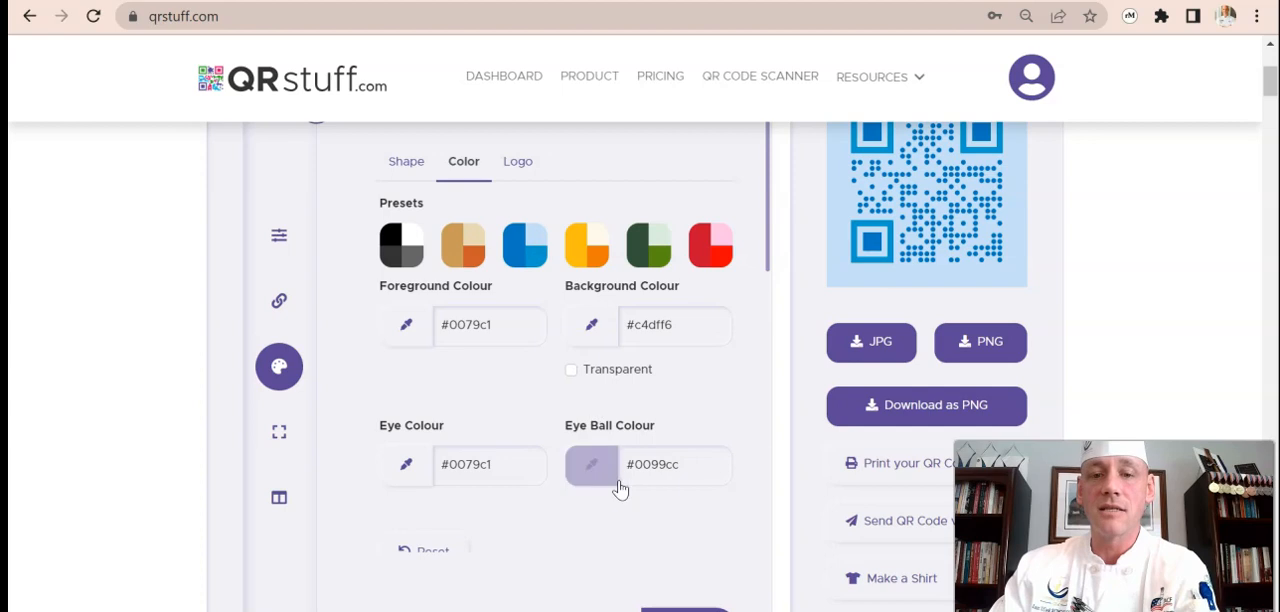
Add the chef's portrait JPG as the centre logo and continue to the size and file type settings.
left_click(516, 165)
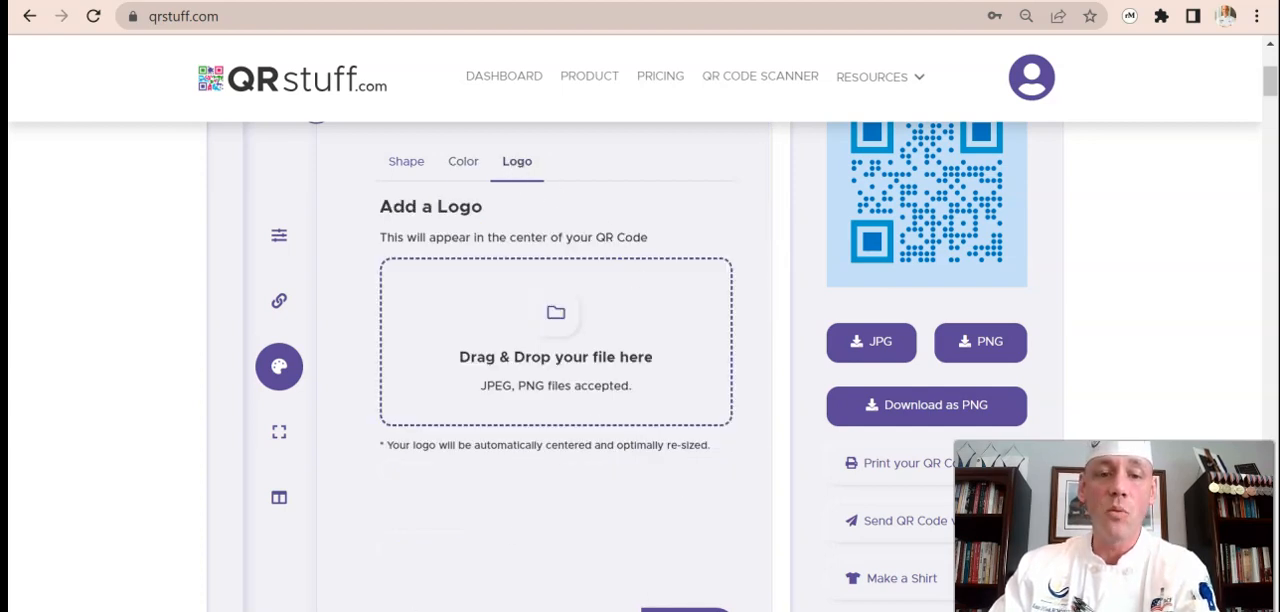
key("alt+Tab")
left_click_drag(1066, 280, 550, 362)
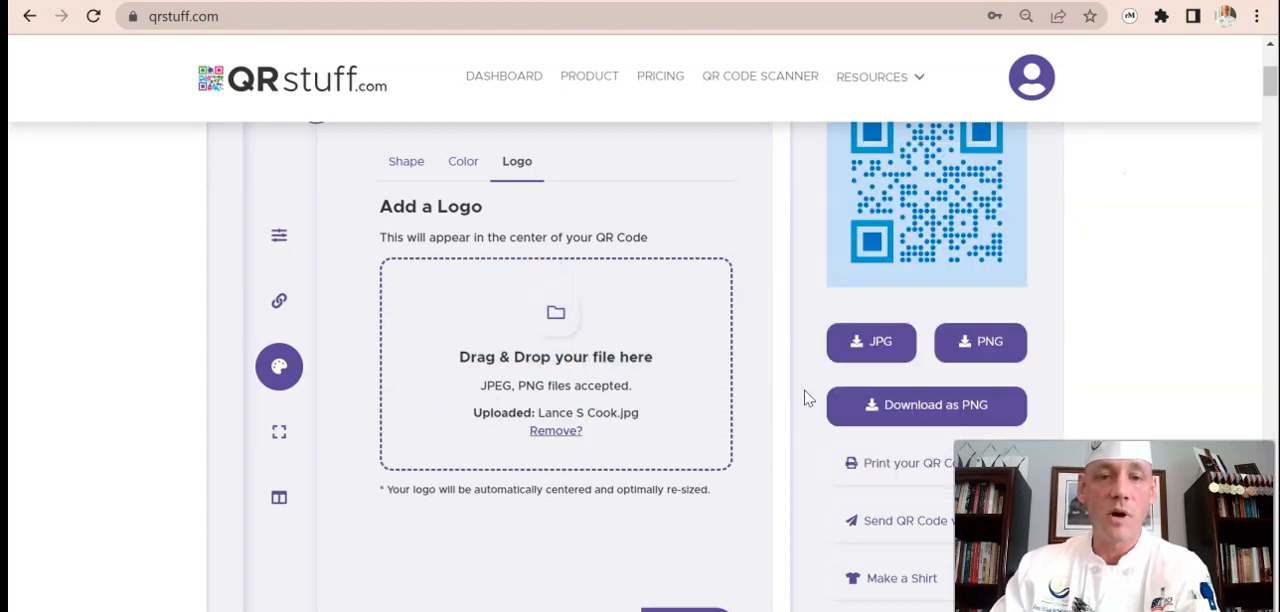
left_click(682, 608)
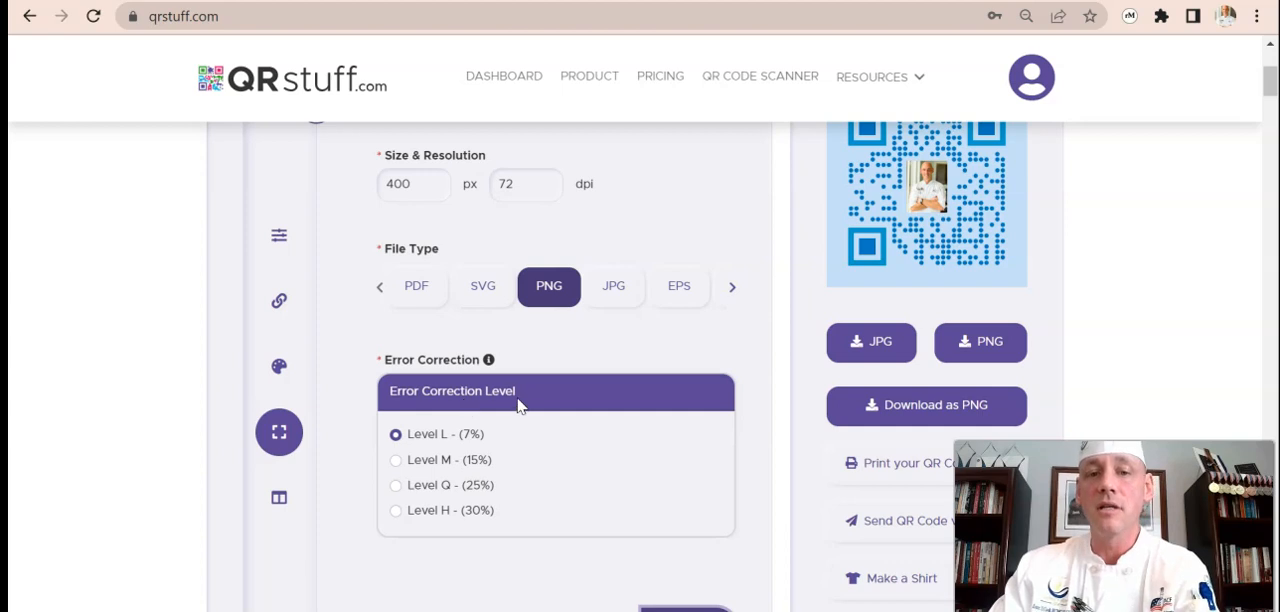
Consult the QR Code Error Correction article, set the error correction to Level M (15%), and continue to the naming options.
left_click(787, 1)
scroll(680, 265, "down", 1)
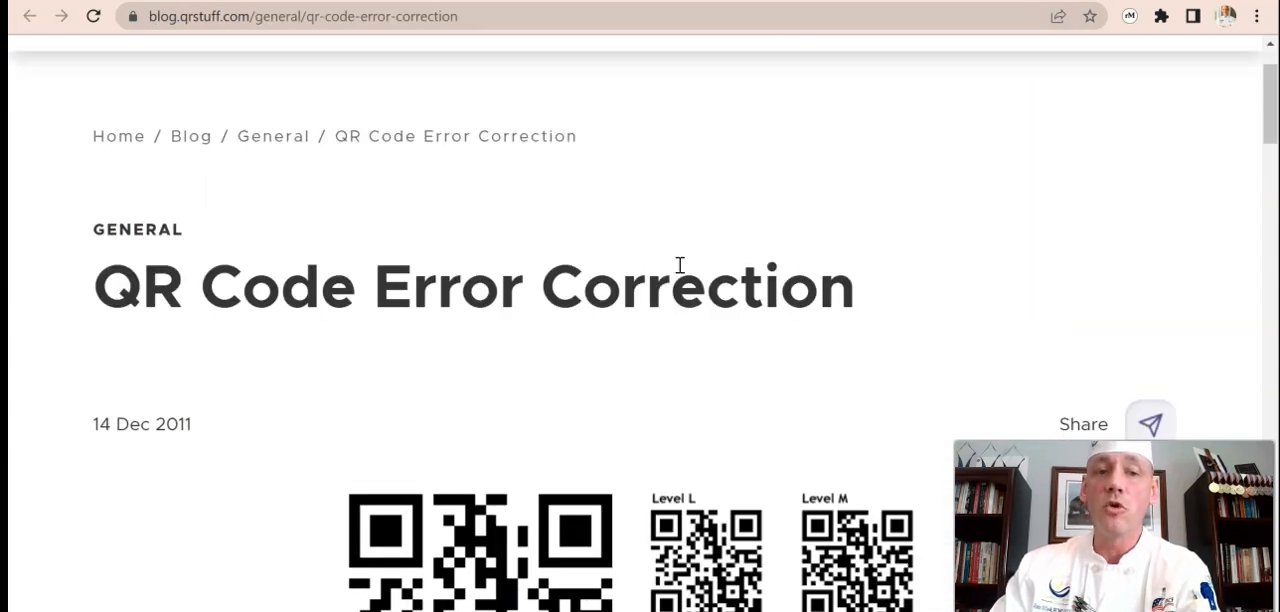
scroll(680, 265, "down", 10)
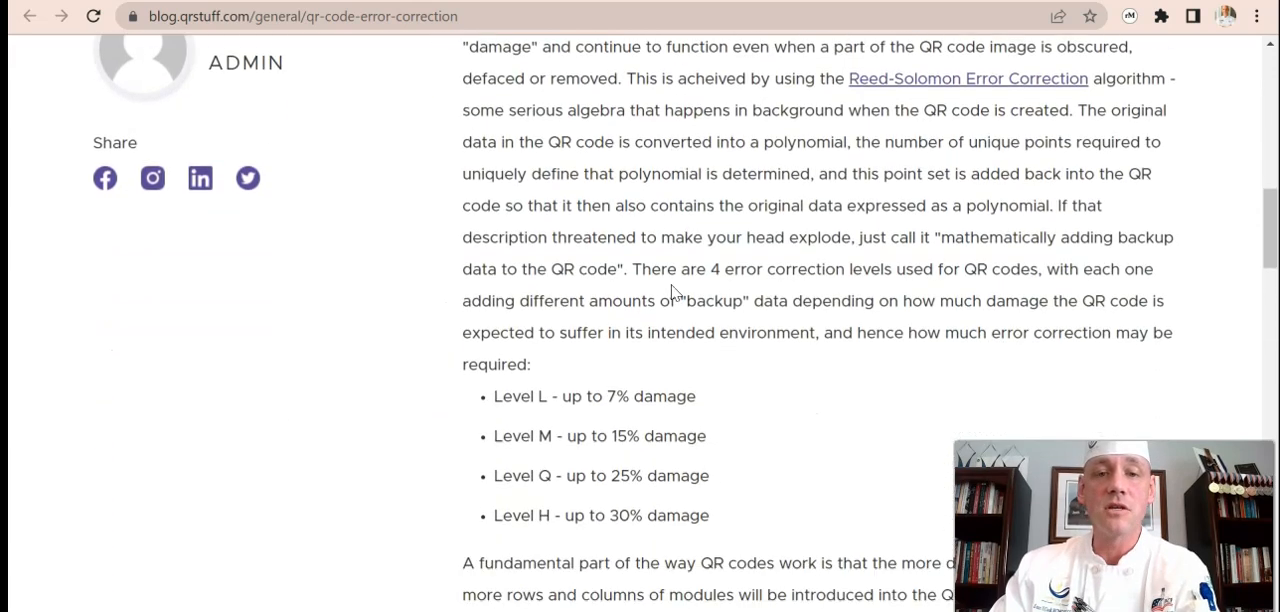
scroll(676, 293, "down", 1)
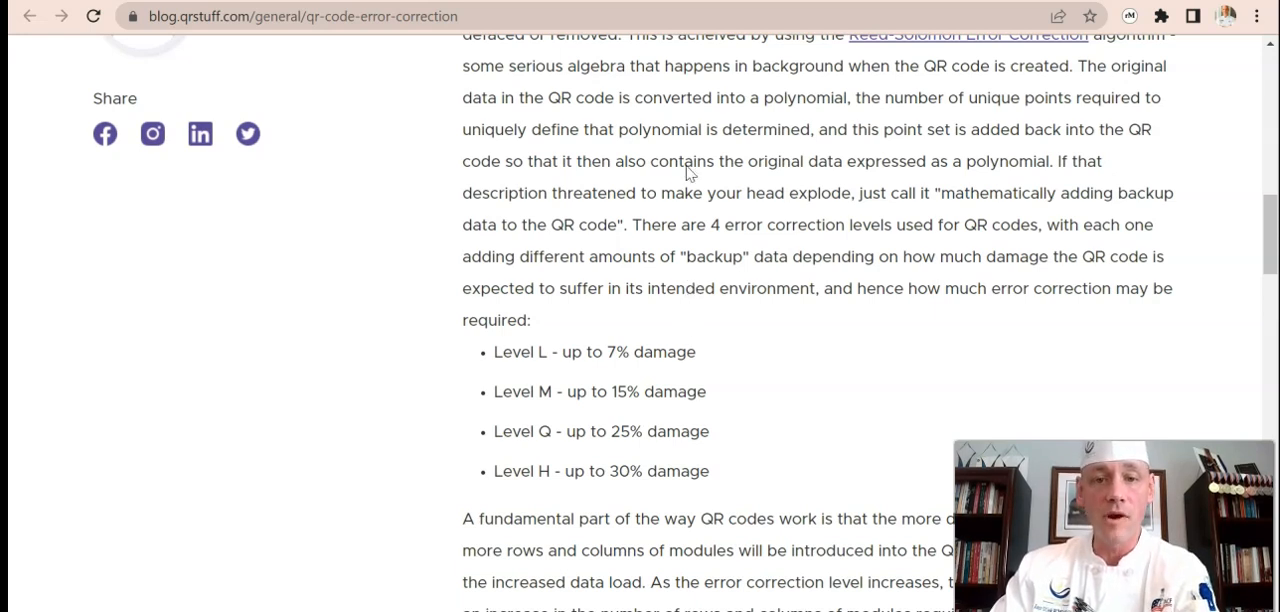
left_click(707, 2)
left_click(396, 462)
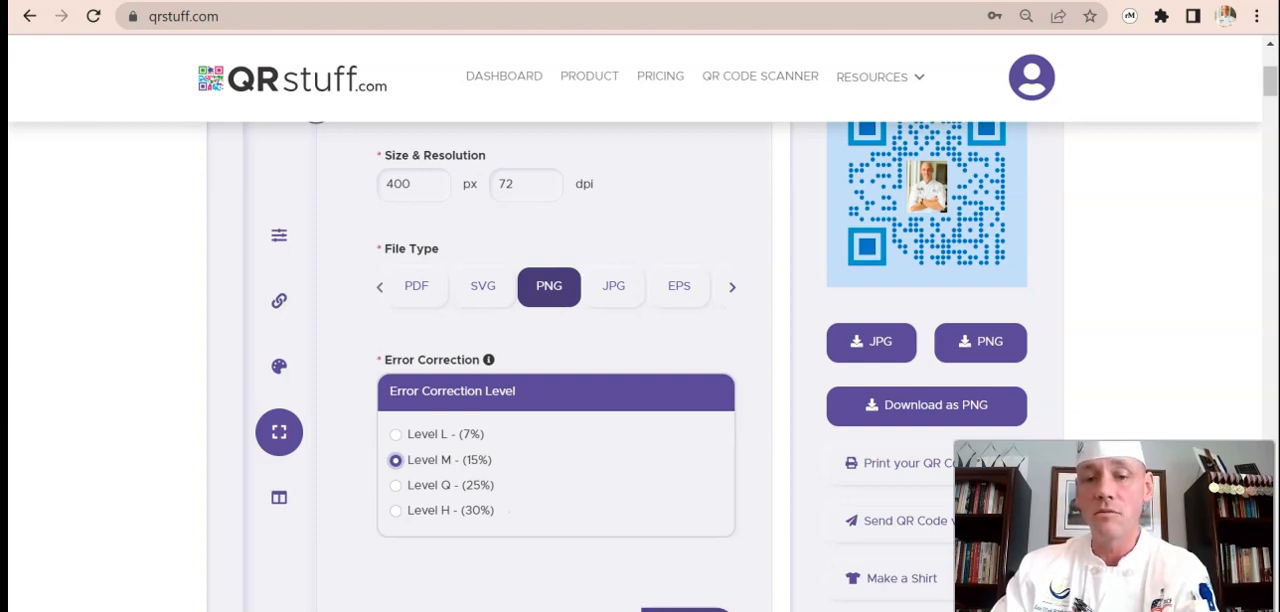
left_click(680, 610)
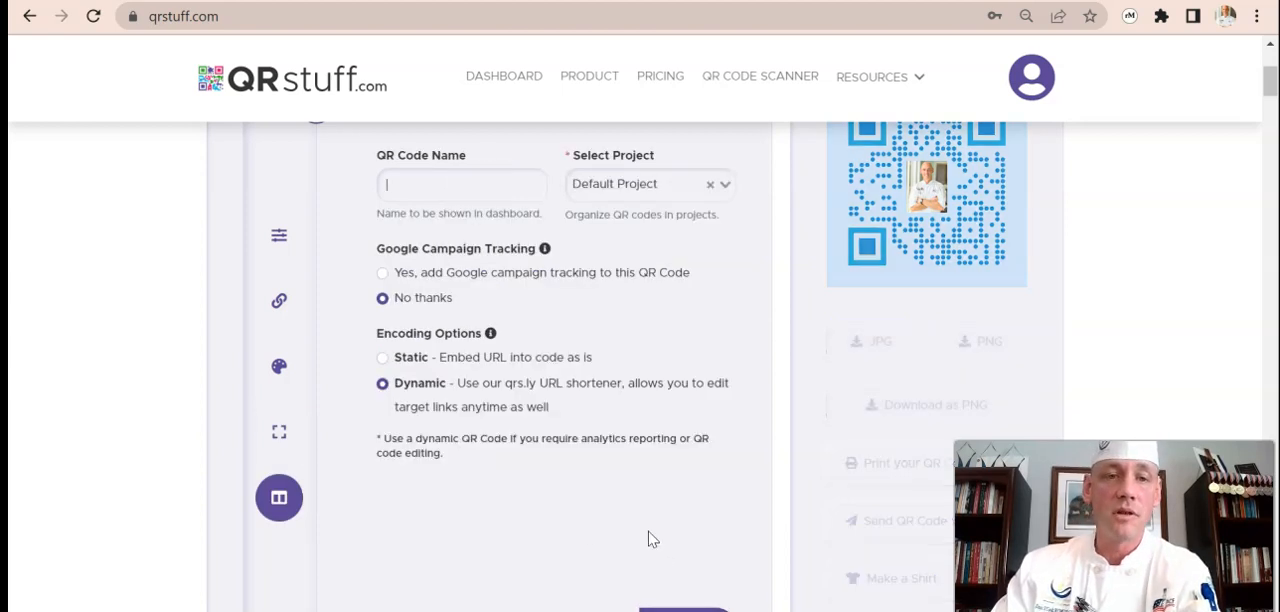
Name the QR code "website" and download it as a PNG with dynamic encoding.
type("W")
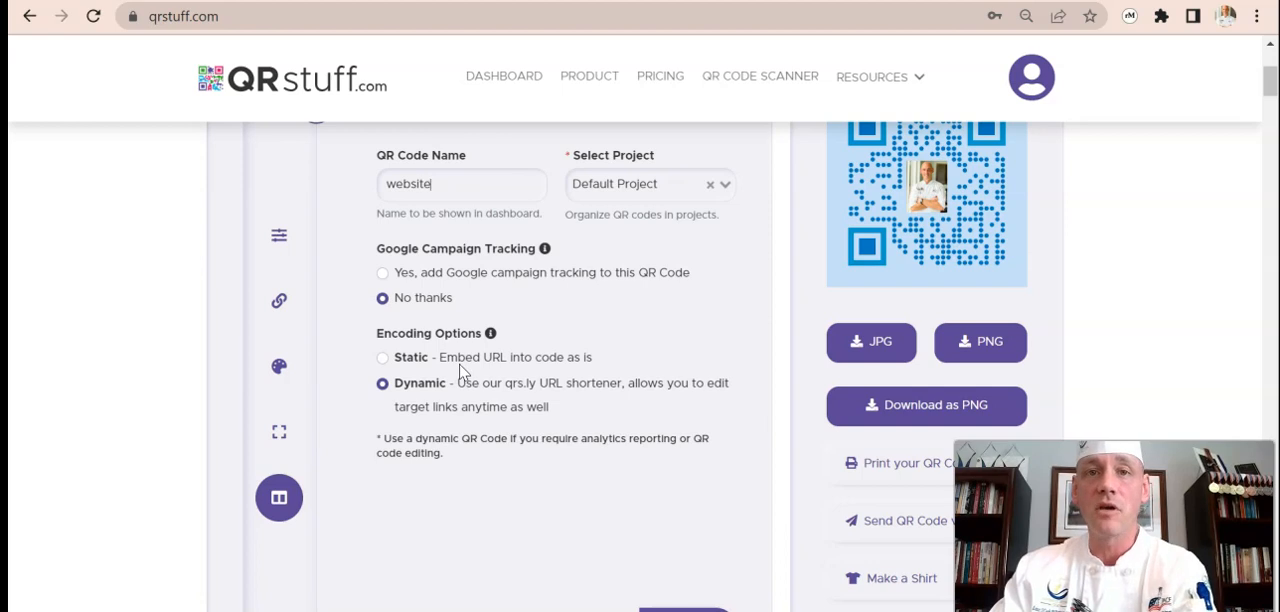
scroll(708, 595, "down", 1)
left_click(690, 526)
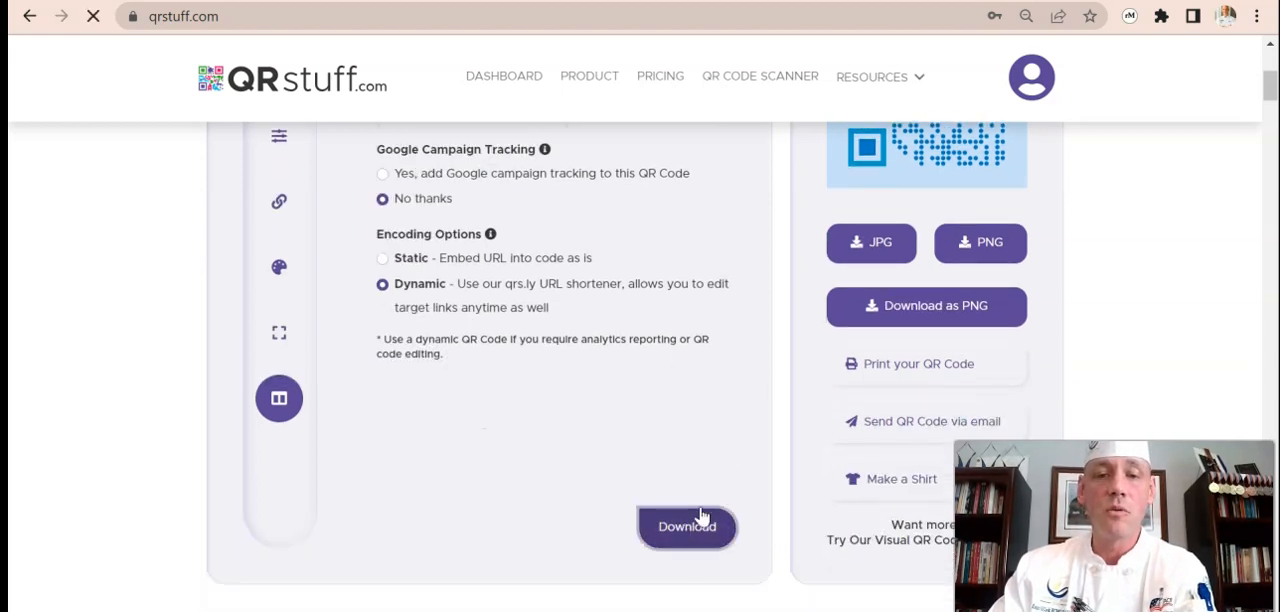
right_click(935, 166)
left_click(978, 220)
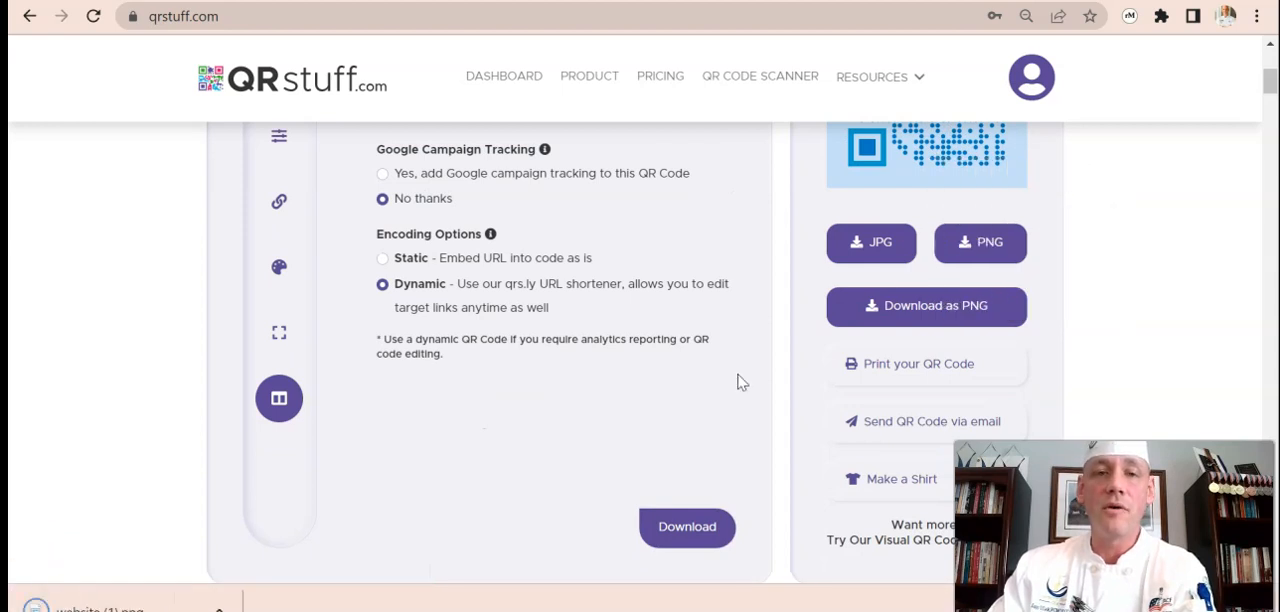
Open the downloaded QR code image in Paint, copy it, and paste it into the blank Word document.
left_click(160, 604)
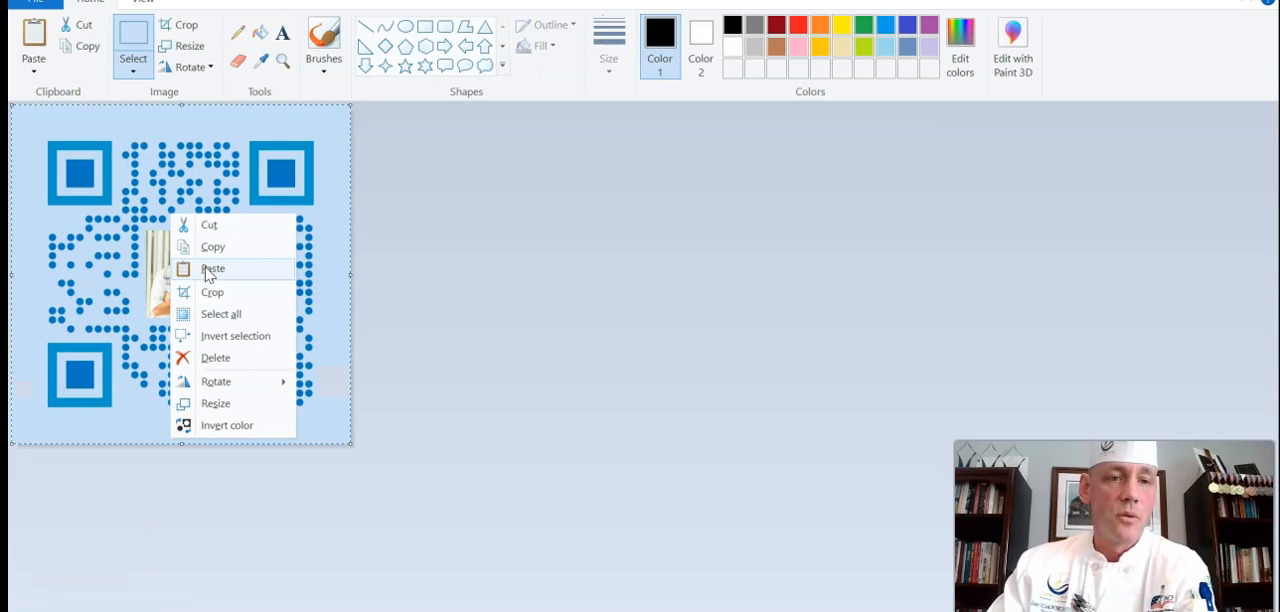
left_click(214, 249)
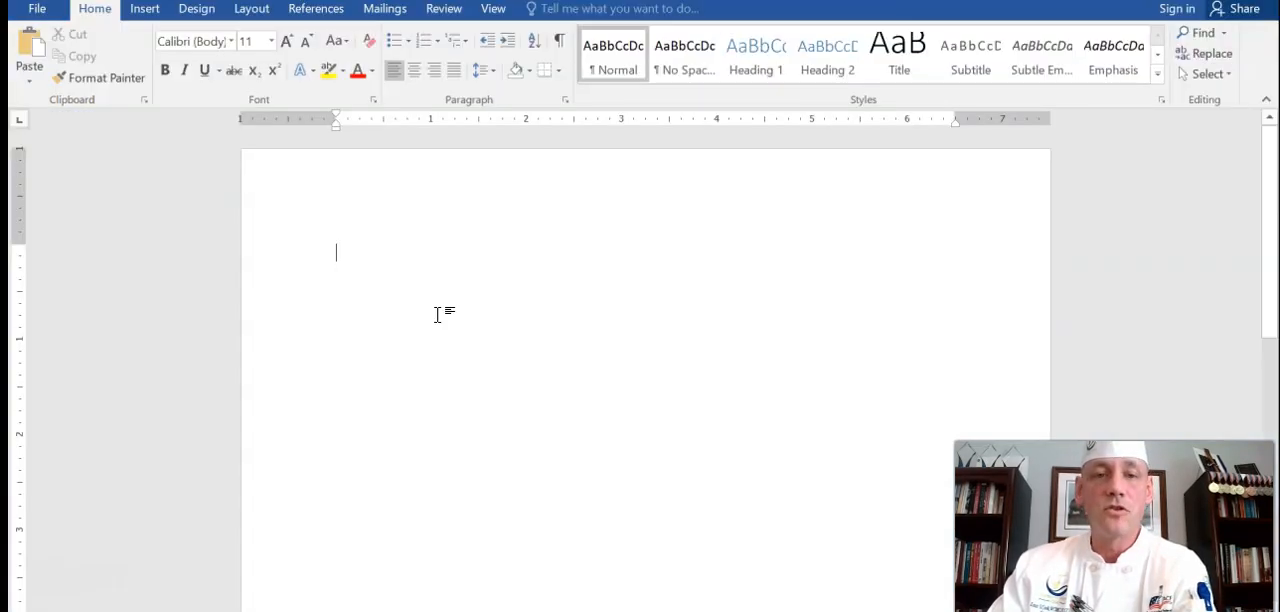
right_click(422, 283)
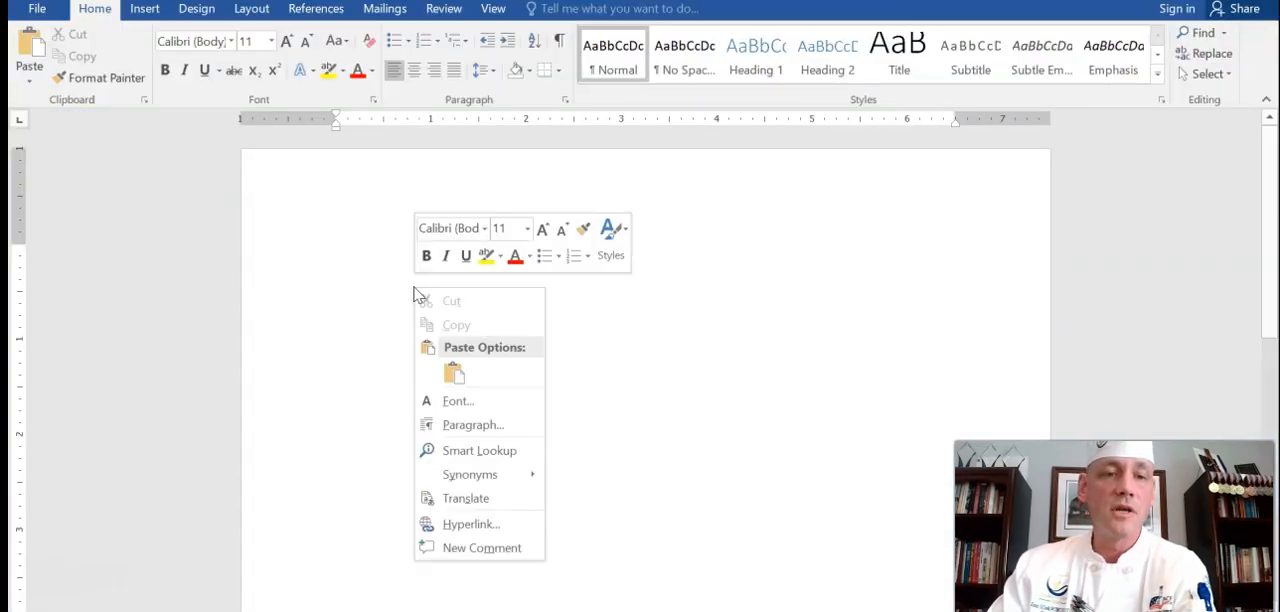
left_click(456, 372)
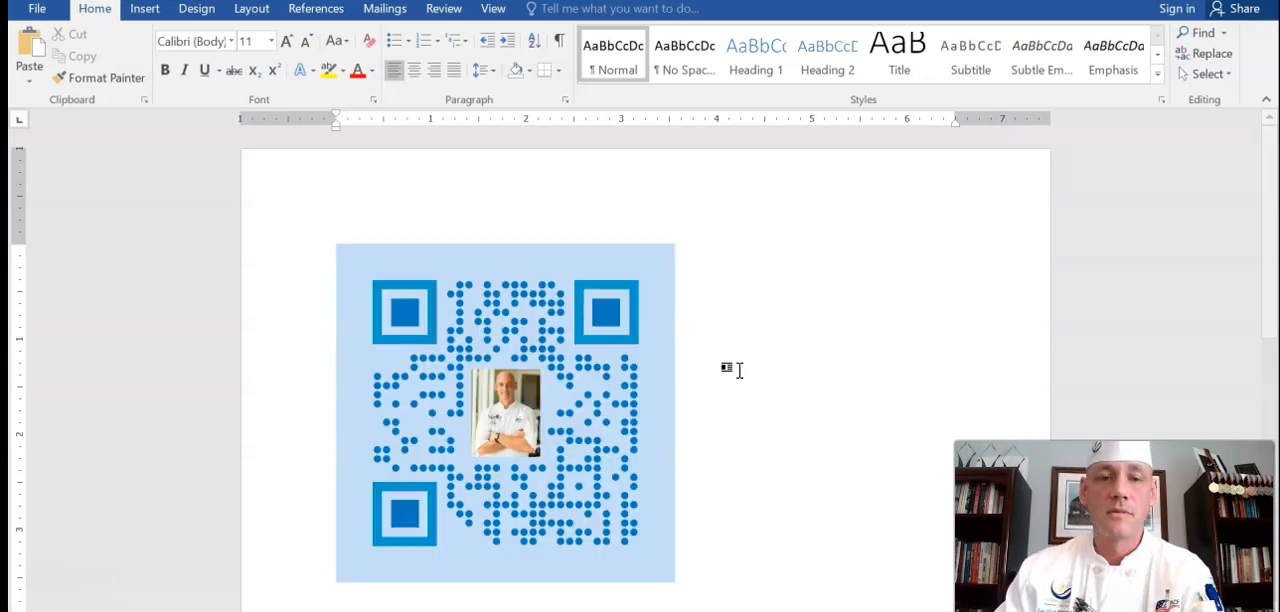